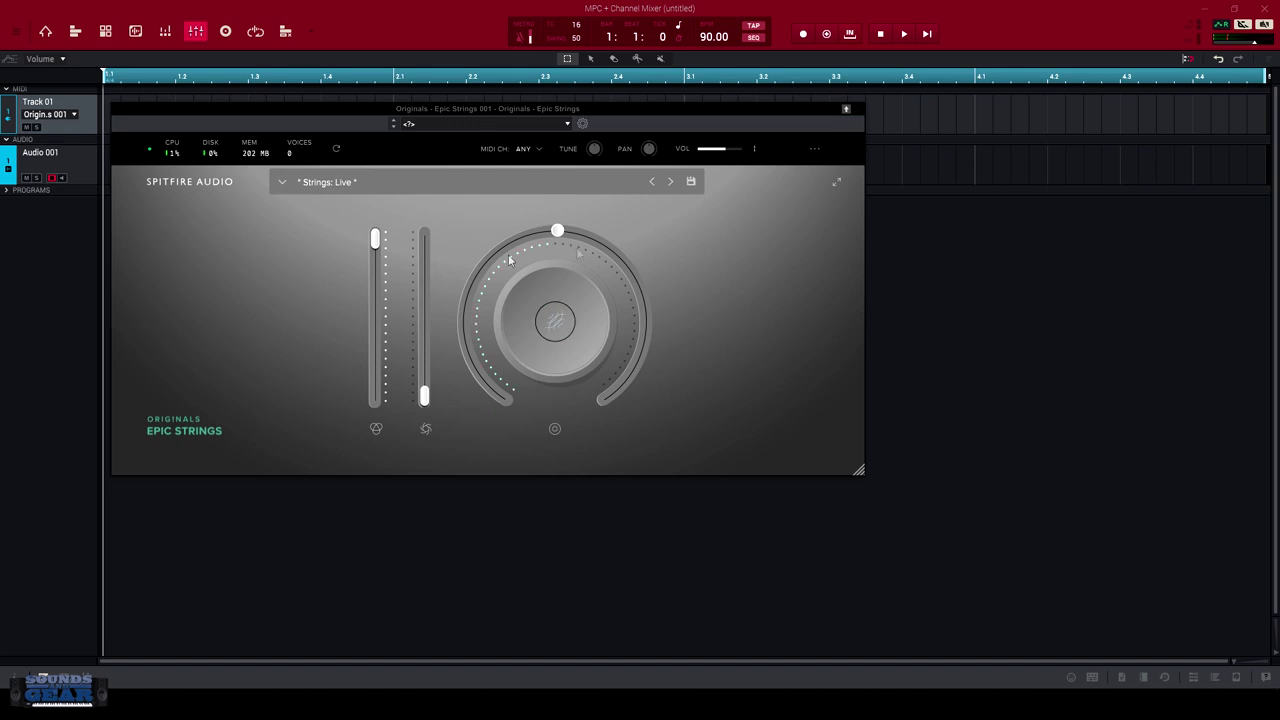
# Briefly check the mic mix and effects panel, then load the Strings: Long preset.
pyautogui.click(838, 184)
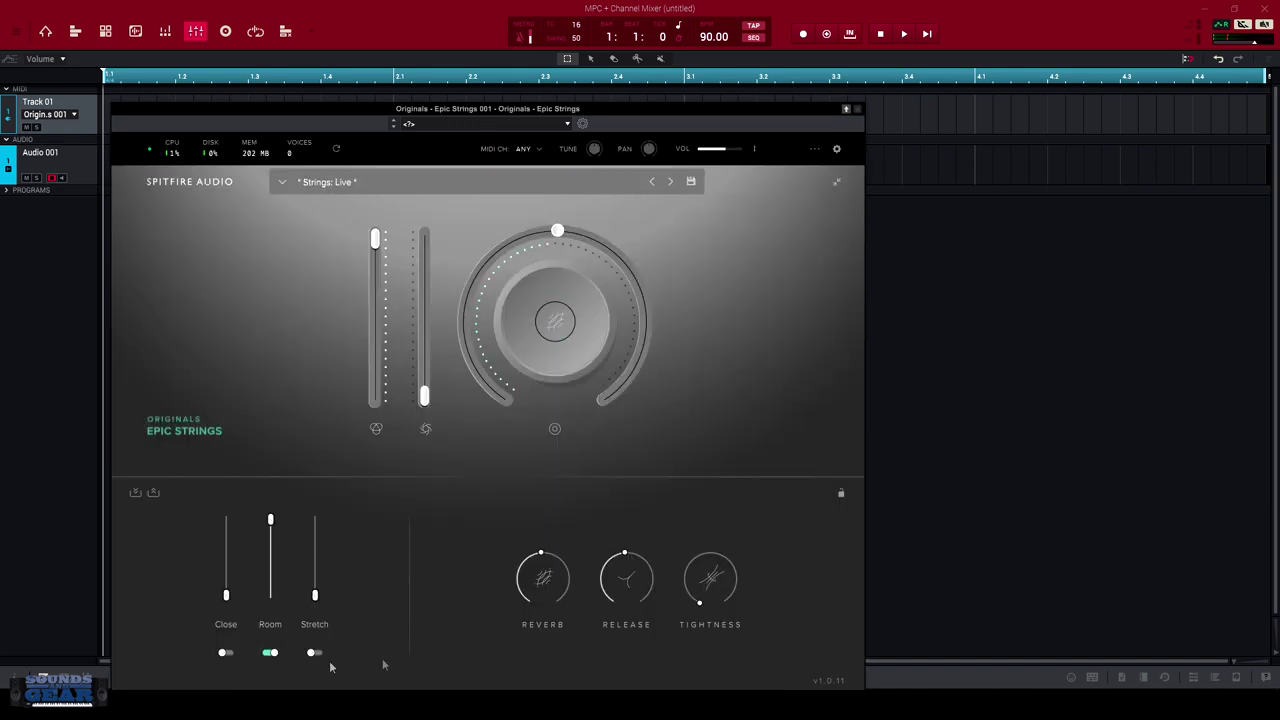
pyautogui.click(838, 184)
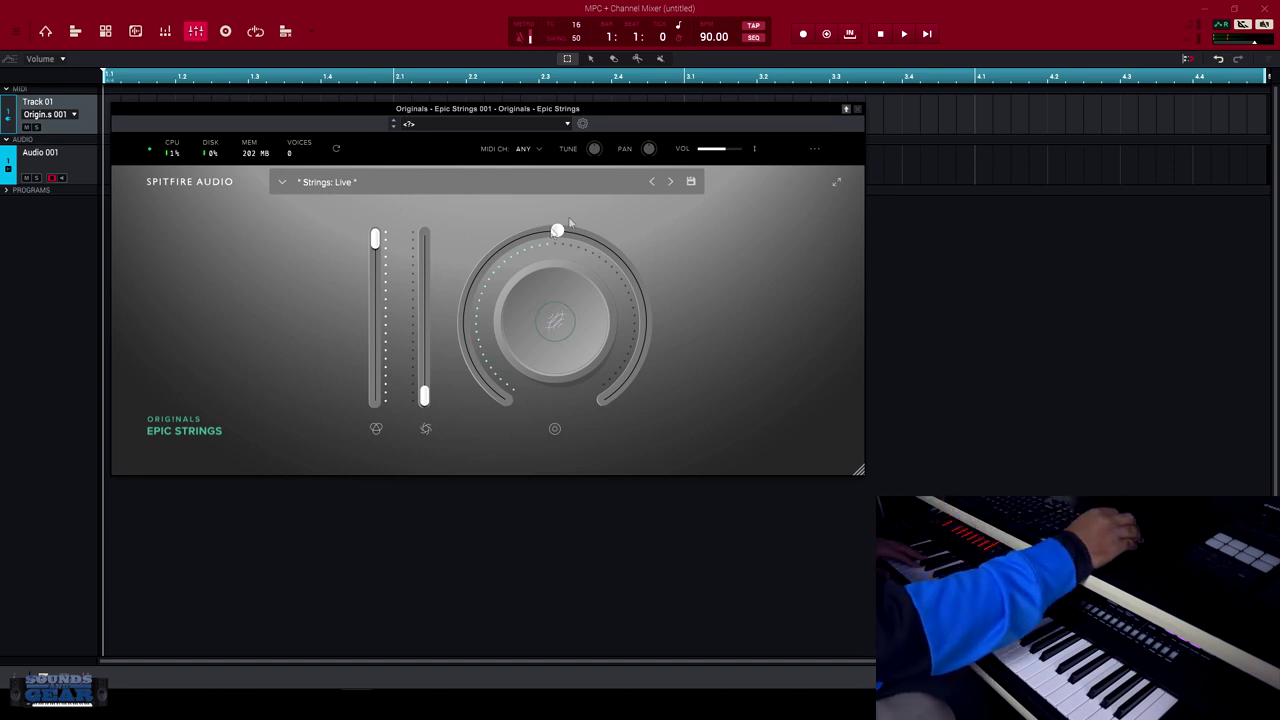
pyautogui.click(671, 182)
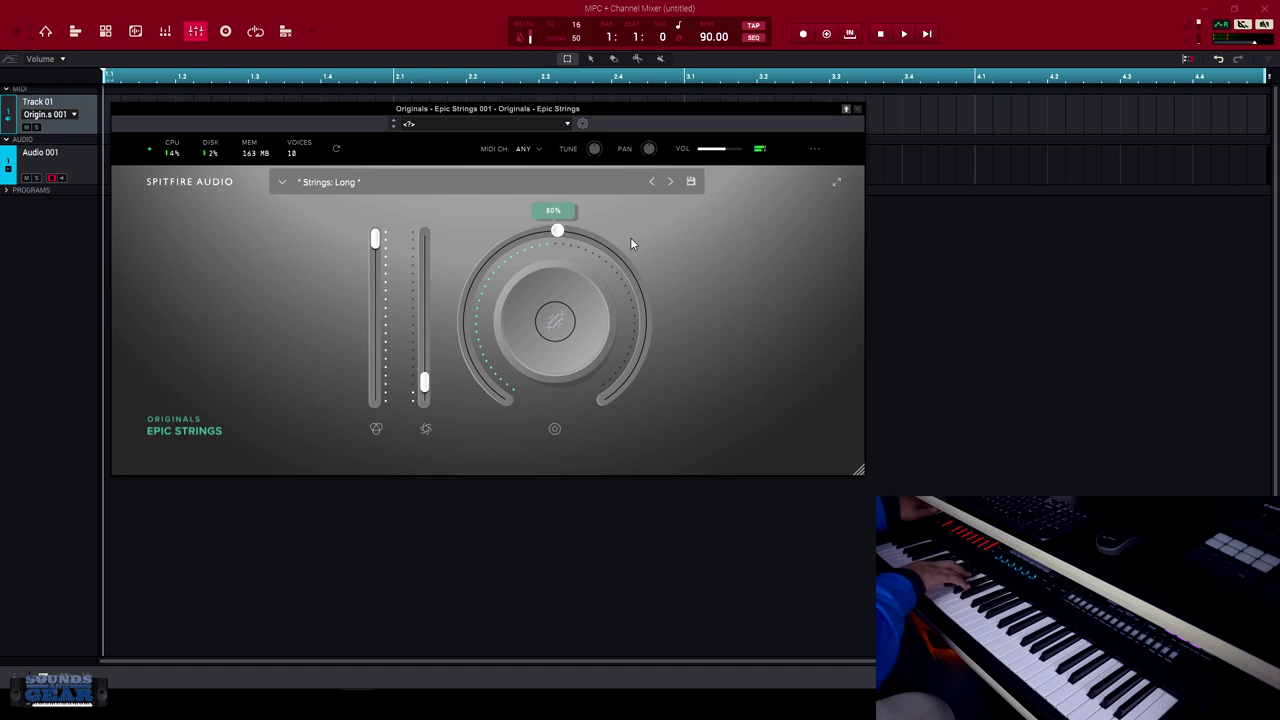
# Reveal the REVERB, RELEASE and TIGHTNESS options on the big dynamics knob.
pyautogui.click(559, 319)
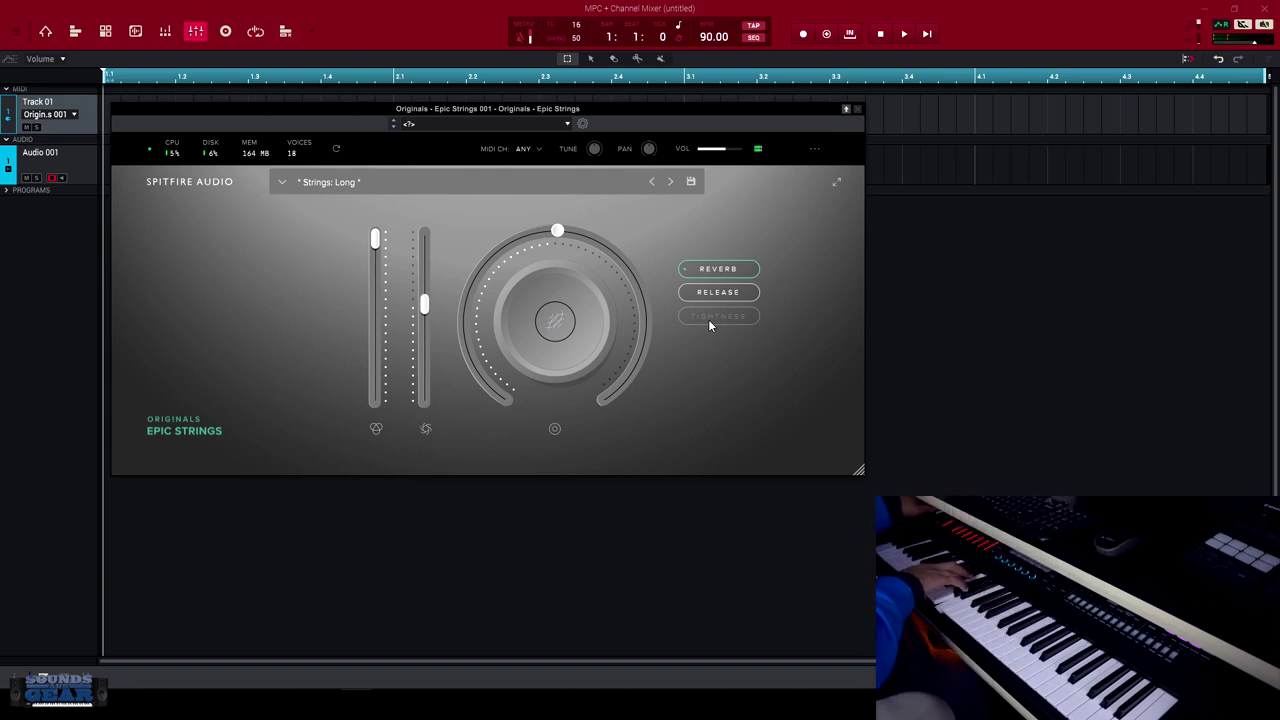
# Set the reverb macro to 22% and advance to the Strings: Long CS preset.
pyautogui.moveTo(565, 238); pyautogui.dragTo(468, 310)
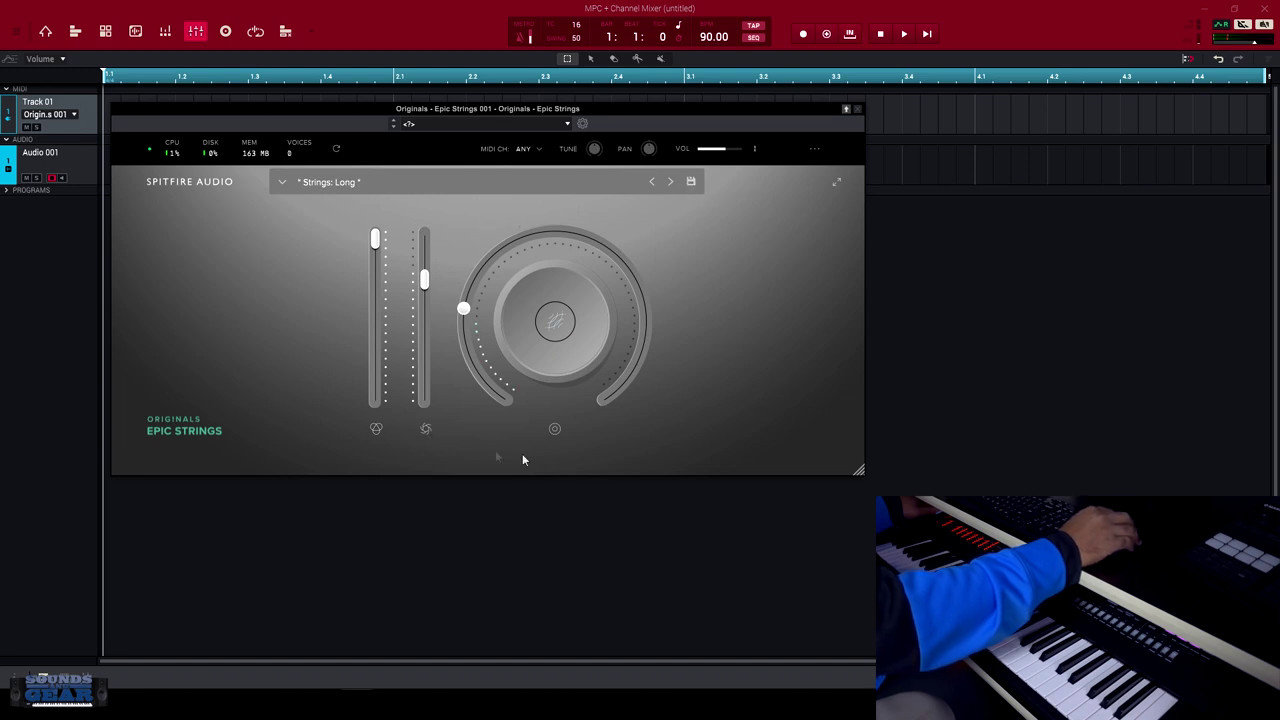
pyautogui.click(670, 185)
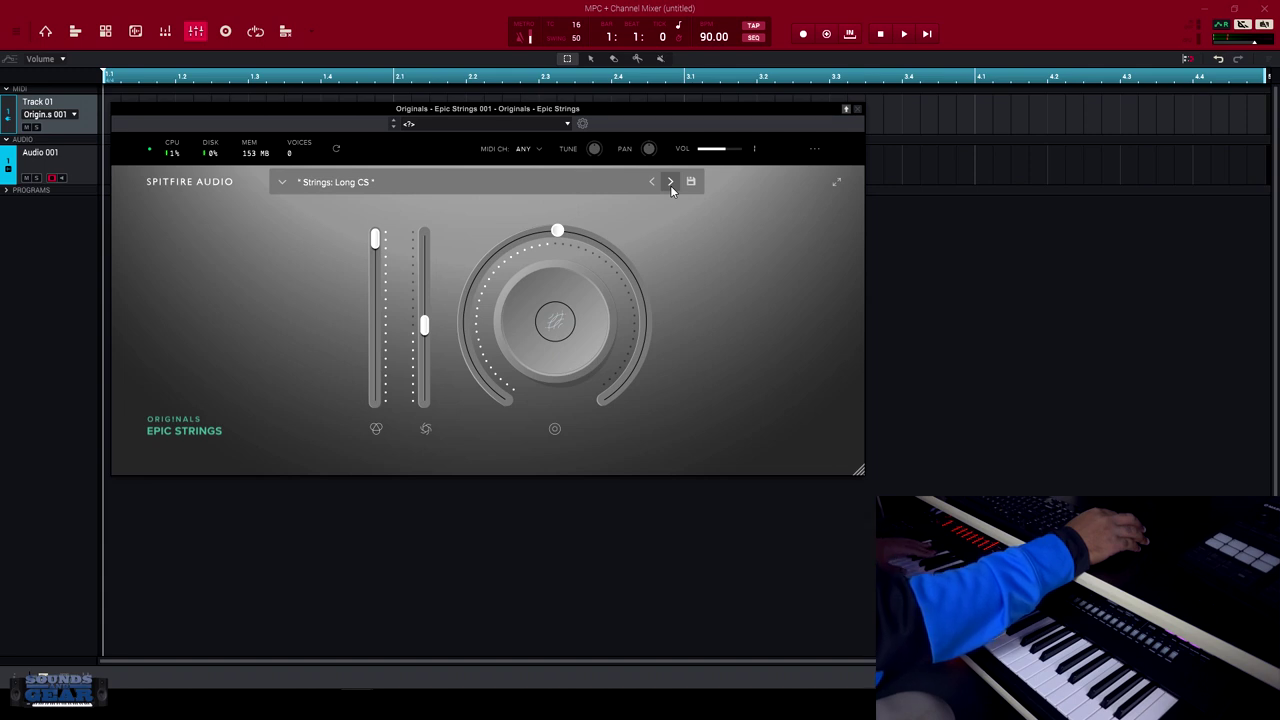
# Load Strings: Short and switch the main macro to Tightness at about 52%.
pyautogui.click(670, 182)
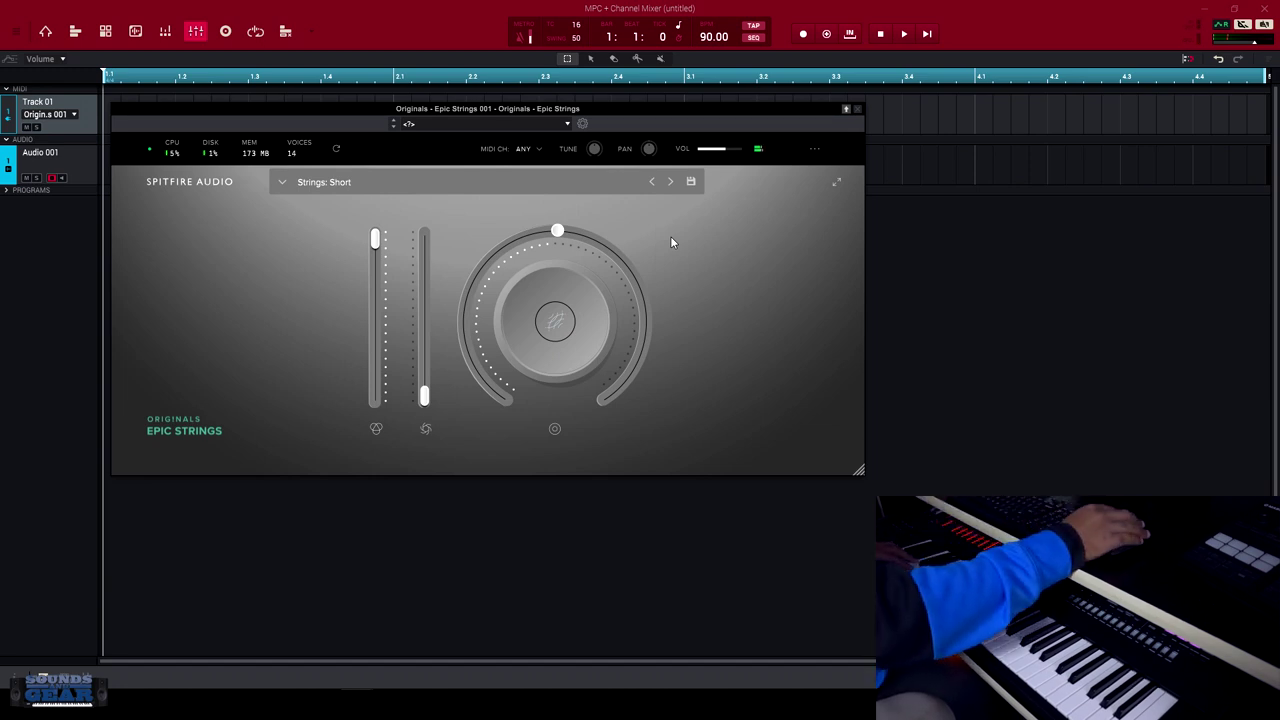
pyautogui.click(720, 316)
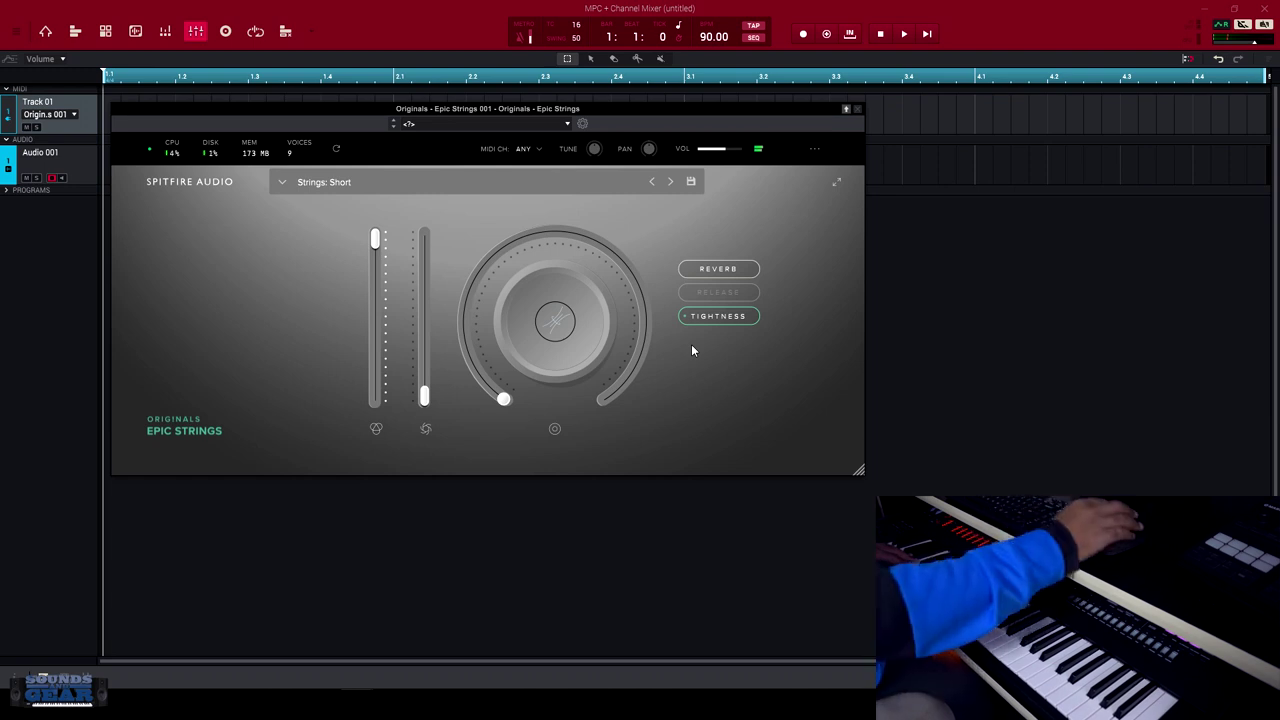
pyautogui.moveTo(503, 397); pyautogui.dragTo(479, 361)
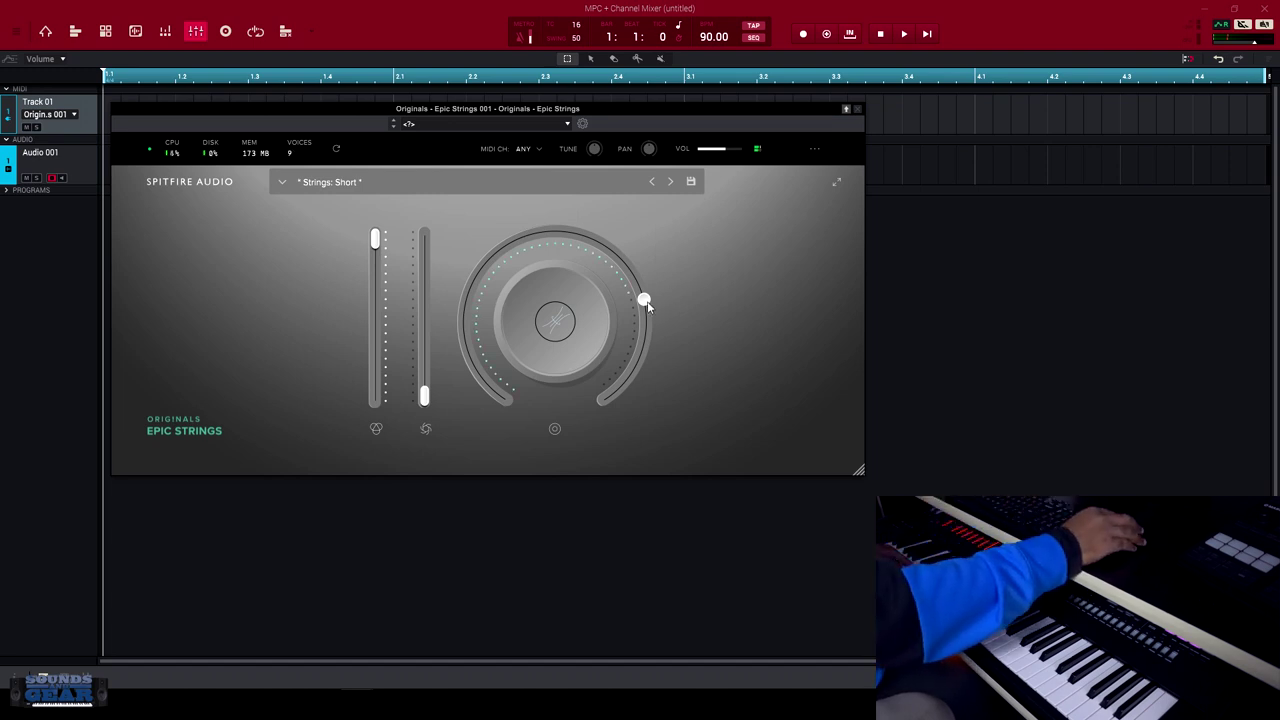
# Sweep the tightness between maximum and minimum, leaving it at minimum.
pyautogui.moveTo(647, 301); pyautogui.dragTo(614, 419)
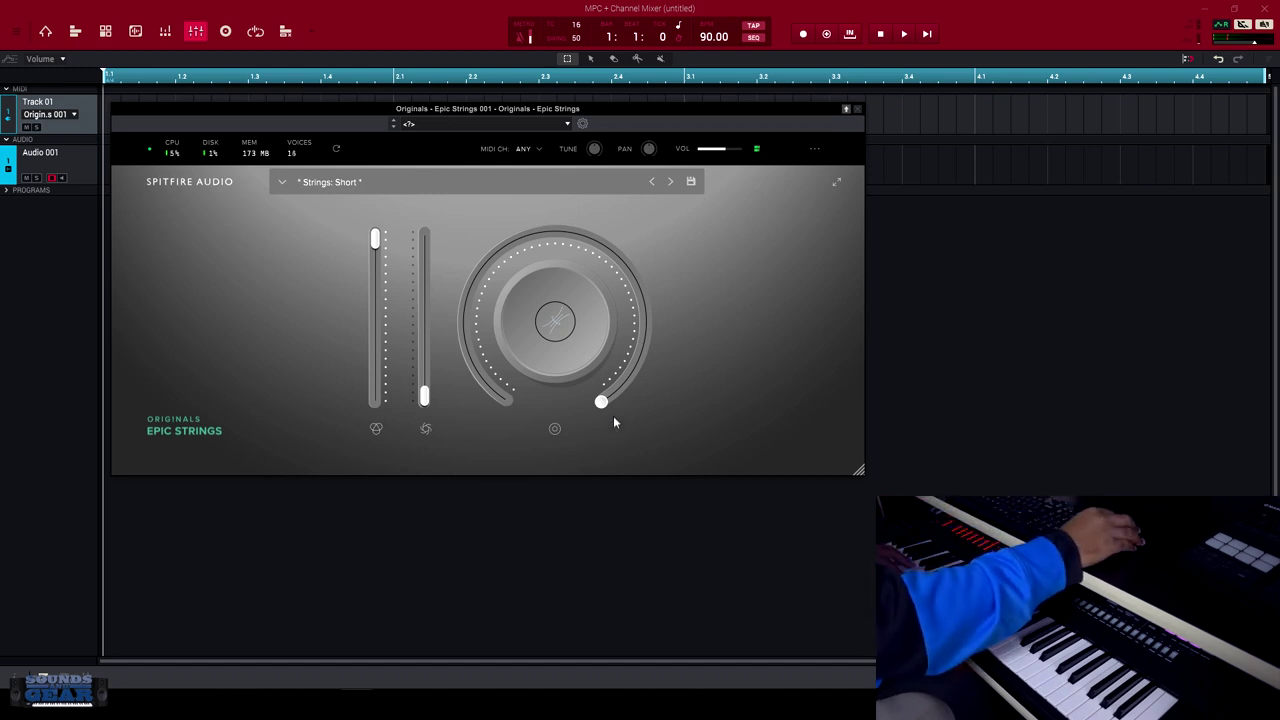
pyautogui.moveTo(601, 403)
pyautogui.mouseDown()
pyautogui.moveTo(473, 345)
pyautogui.moveTo(492, 437)
pyautogui.mouseUp()
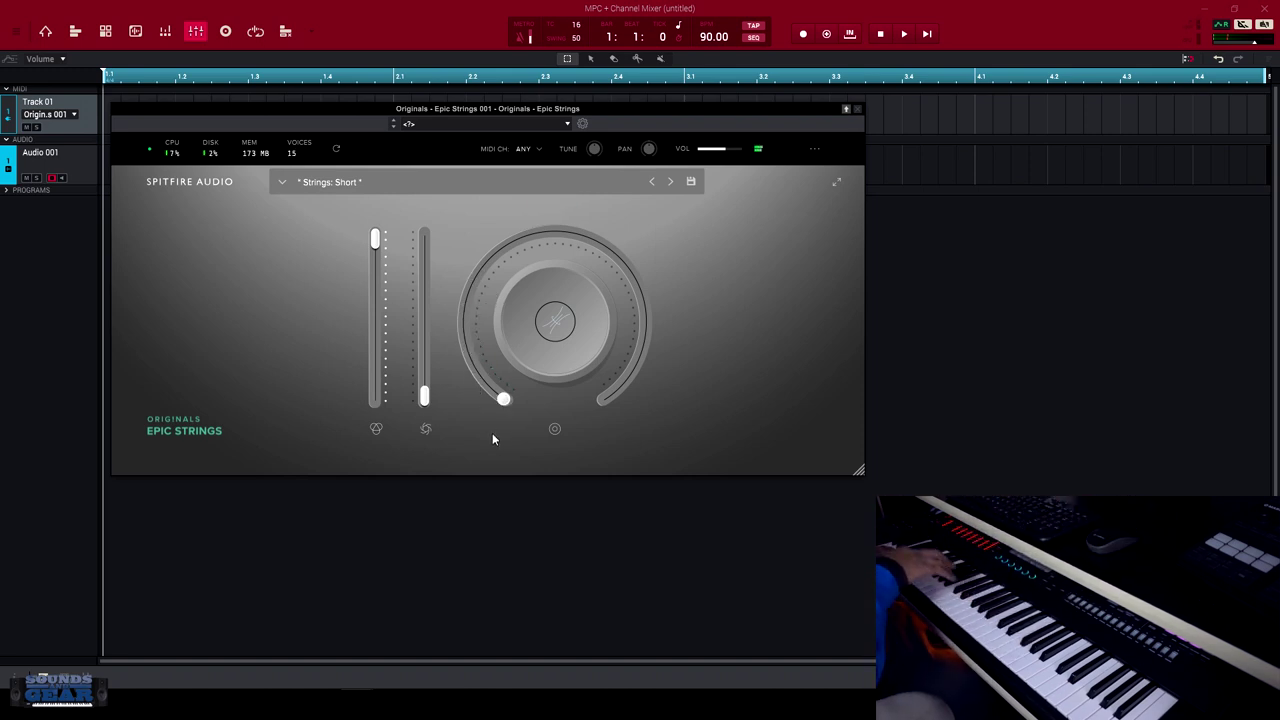
pyautogui.moveTo(503, 402)
pyautogui.mouseDown()
pyautogui.moveTo(638, 236)
pyautogui.moveTo(651, 390)
pyautogui.moveTo(621, 445)
pyautogui.mouseUp()
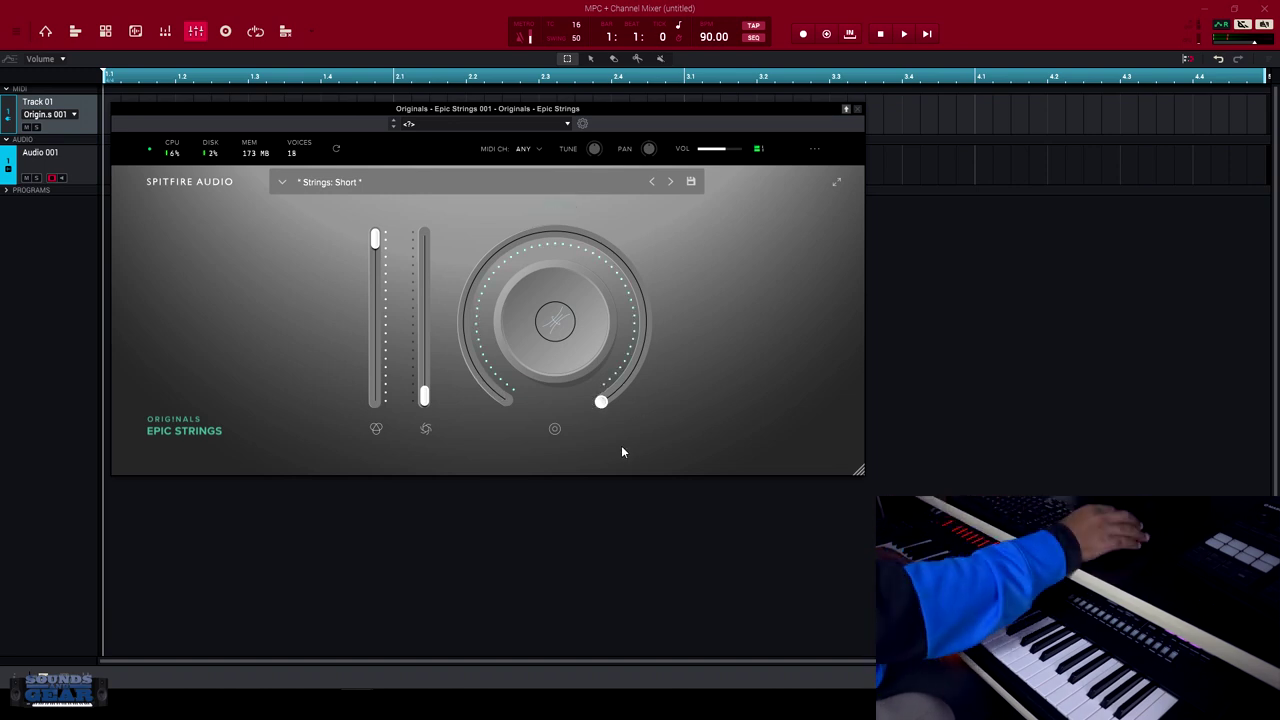
pyautogui.moveTo(603, 402)
pyautogui.mouseDown()
pyautogui.moveTo(603, 243)
pyautogui.moveTo(486, 349)
pyautogui.moveTo(500, 411)
pyautogui.mouseUp()
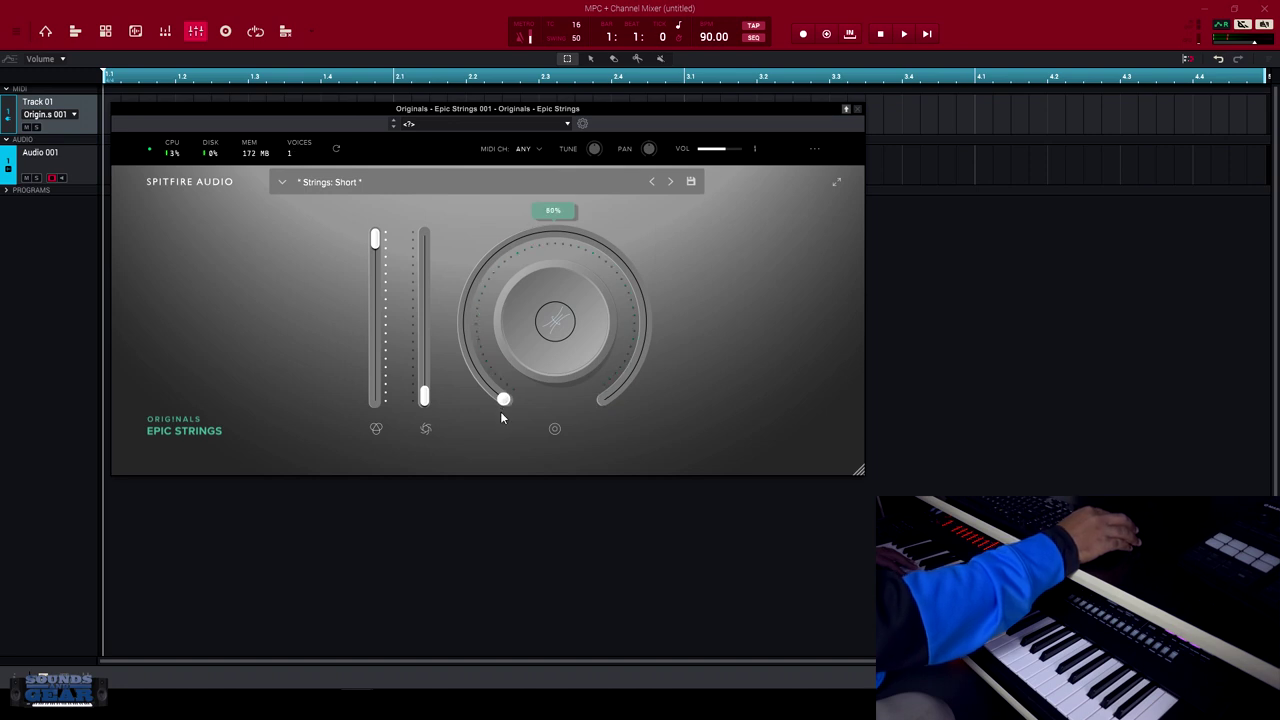
# Advance one preset to Strings: Short Ostinato.
pyautogui.click(670, 182)
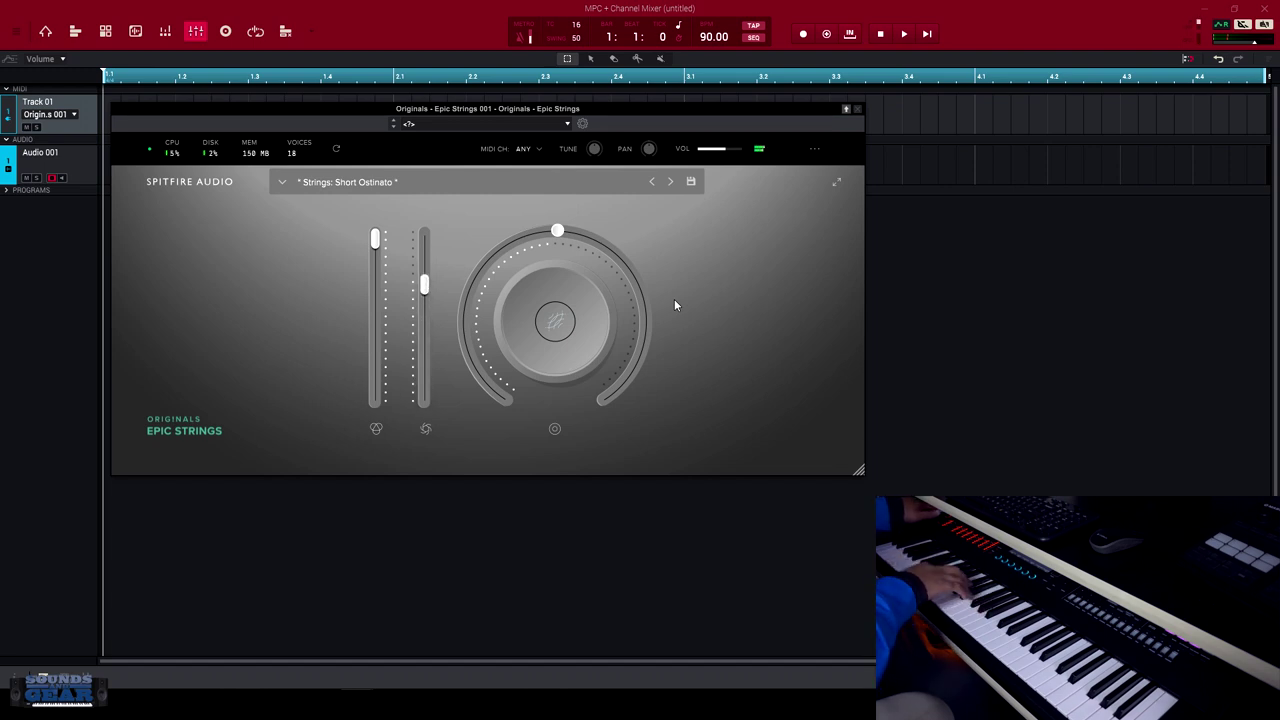
# Show the mic mix panel and experiment with the Close and Room mic levels.
pyautogui.click(838, 183)
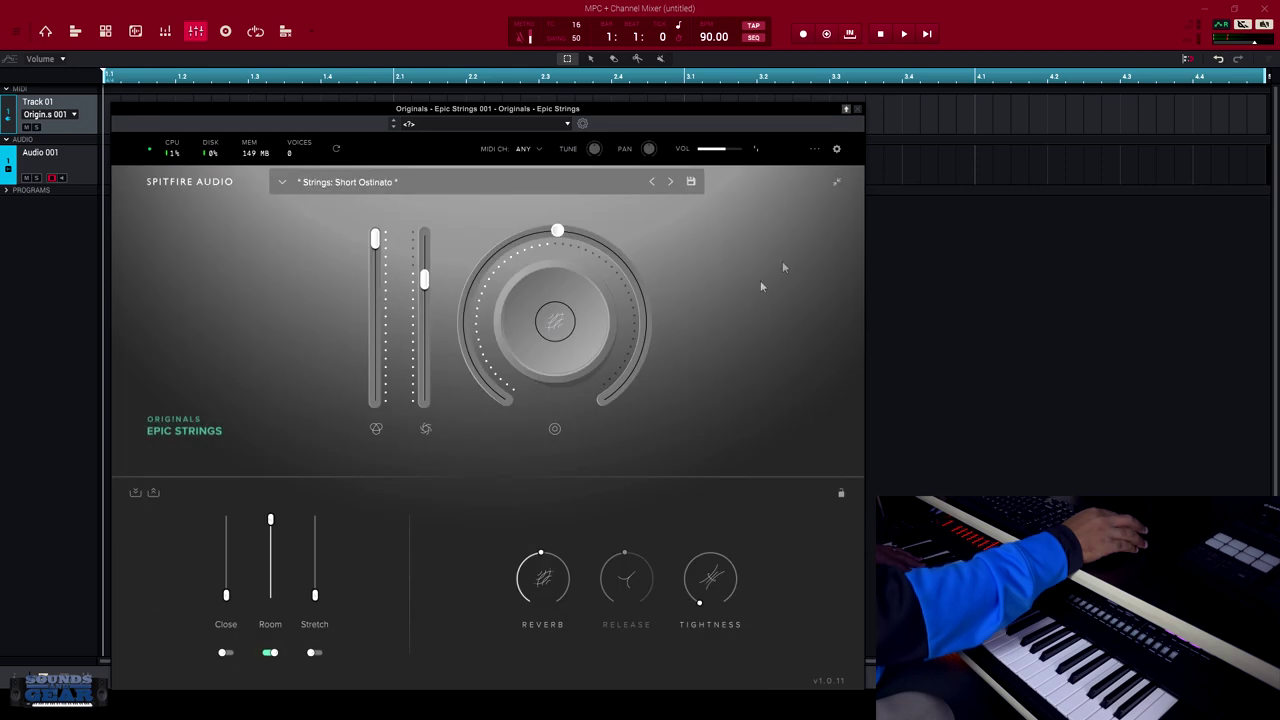
pyautogui.click(222, 654)
pyautogui.moveTo(226, 596); pyautogui.dragTo(234, 512)
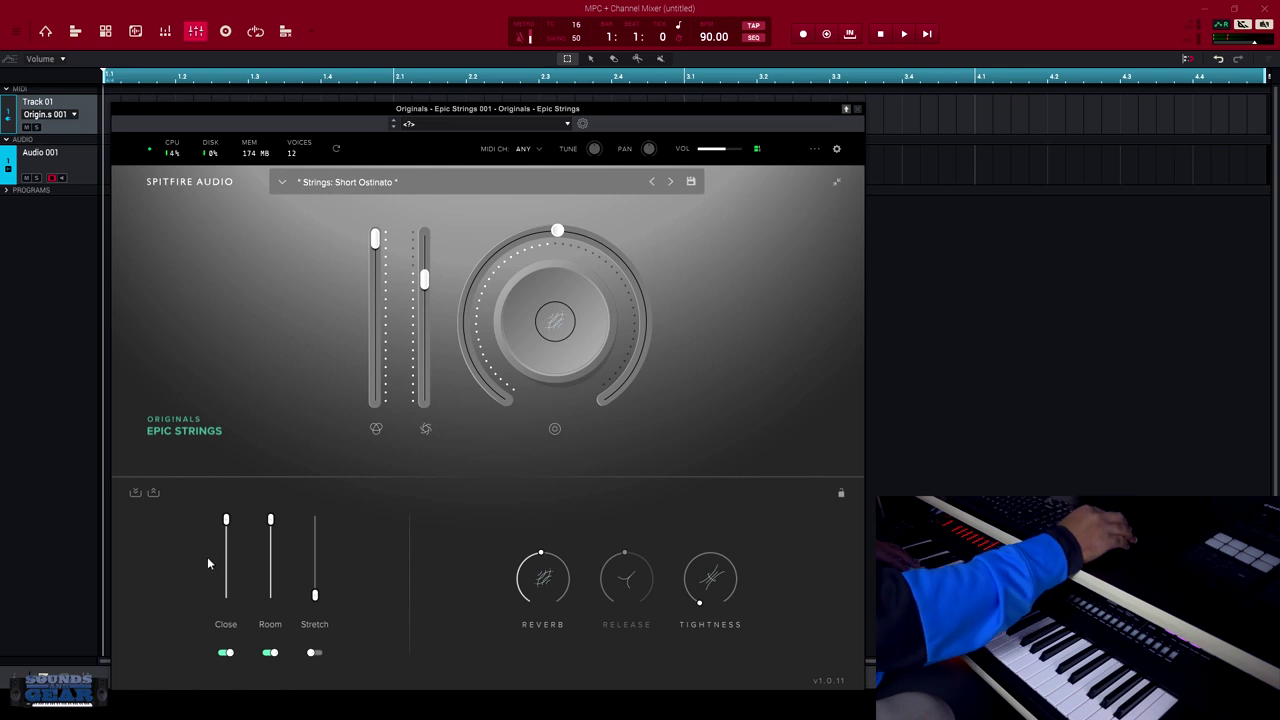
pyautogui.click(226, 653)
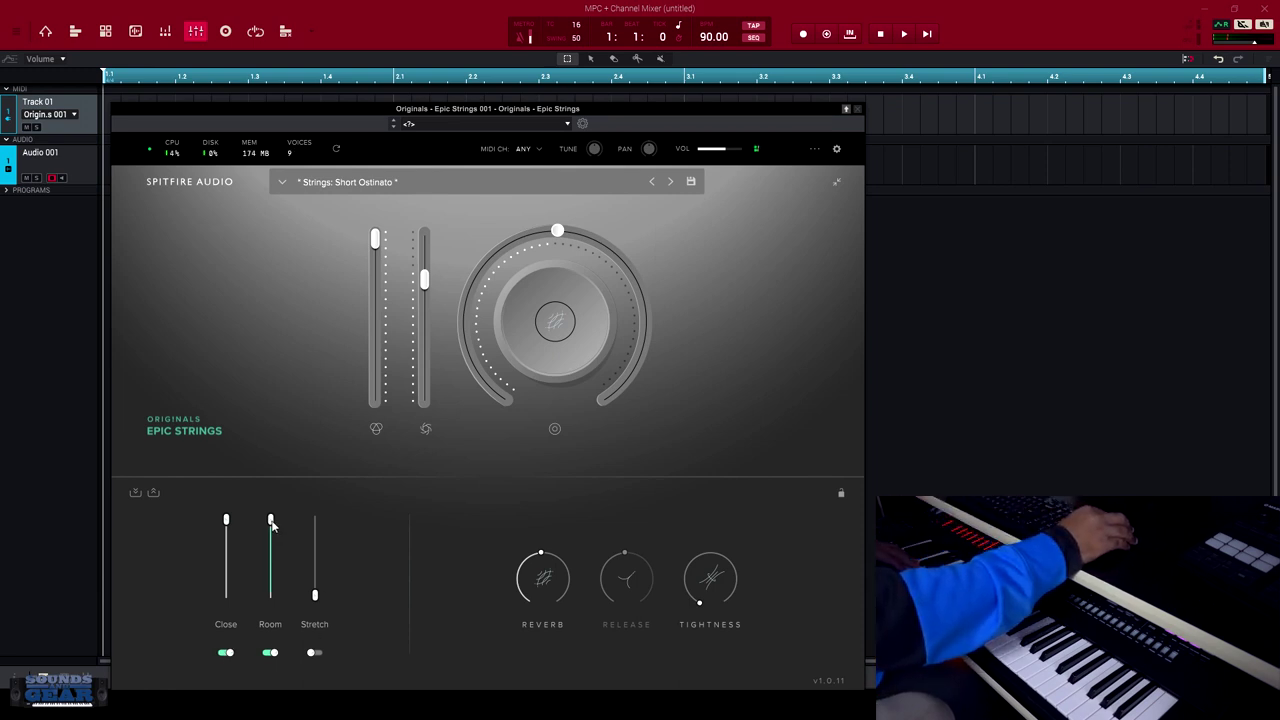
pyautogui.moveTo(271, 522); pyautogui.dragTo(271, 571)
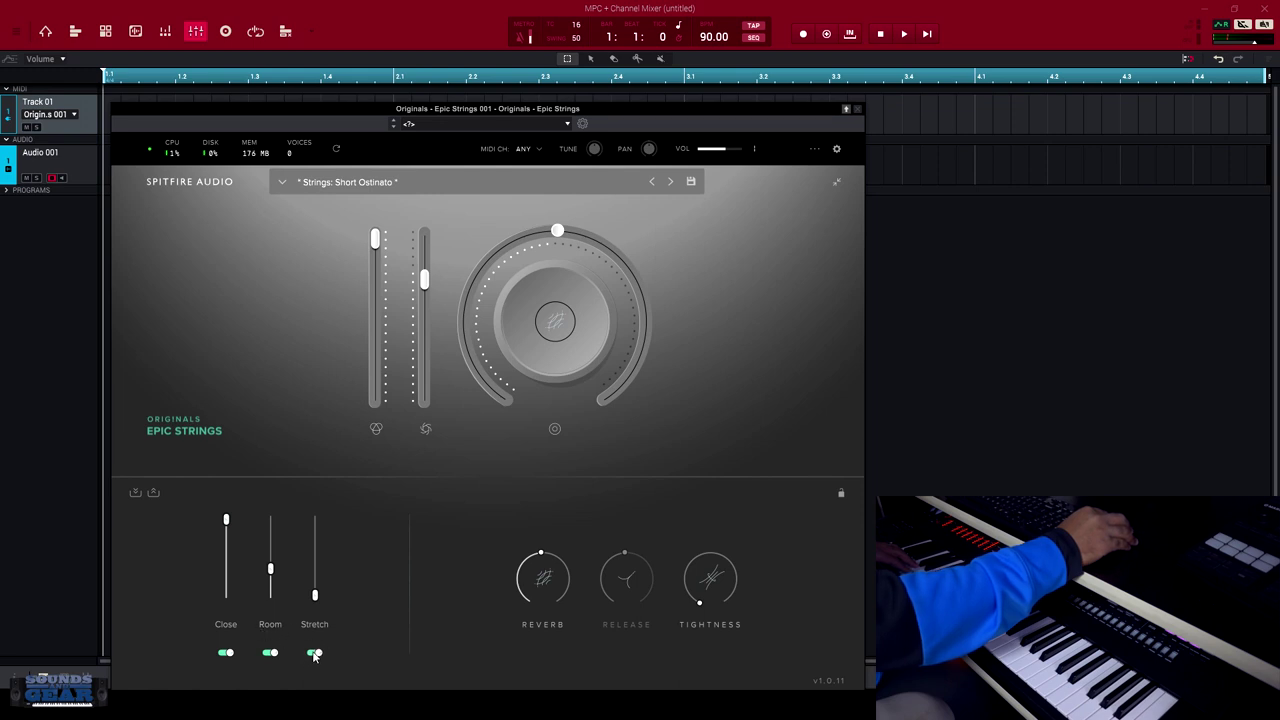
pyautogui.moveTo(226, 520)
pyautogui.mouseDown()
pyautogui.moveTo(226, 595)
pyautogui.moveTo(270, 595)
pyautogui.moveTo(316, 549)
pyautogui.mouseUp()
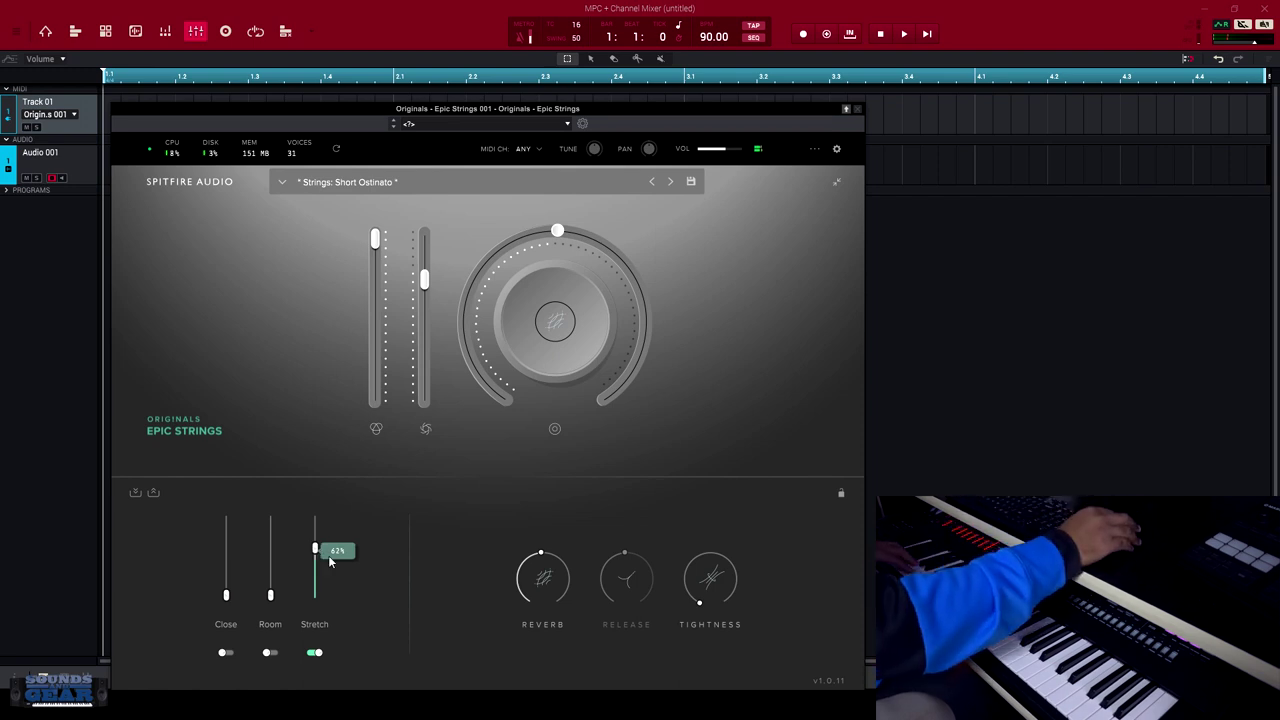
# Enable the Room mic at 12%, slightly raise the Close mic, and hide the panel.
pyautogui.click(269, 653)
pyautogui.moveTo(270, 596)
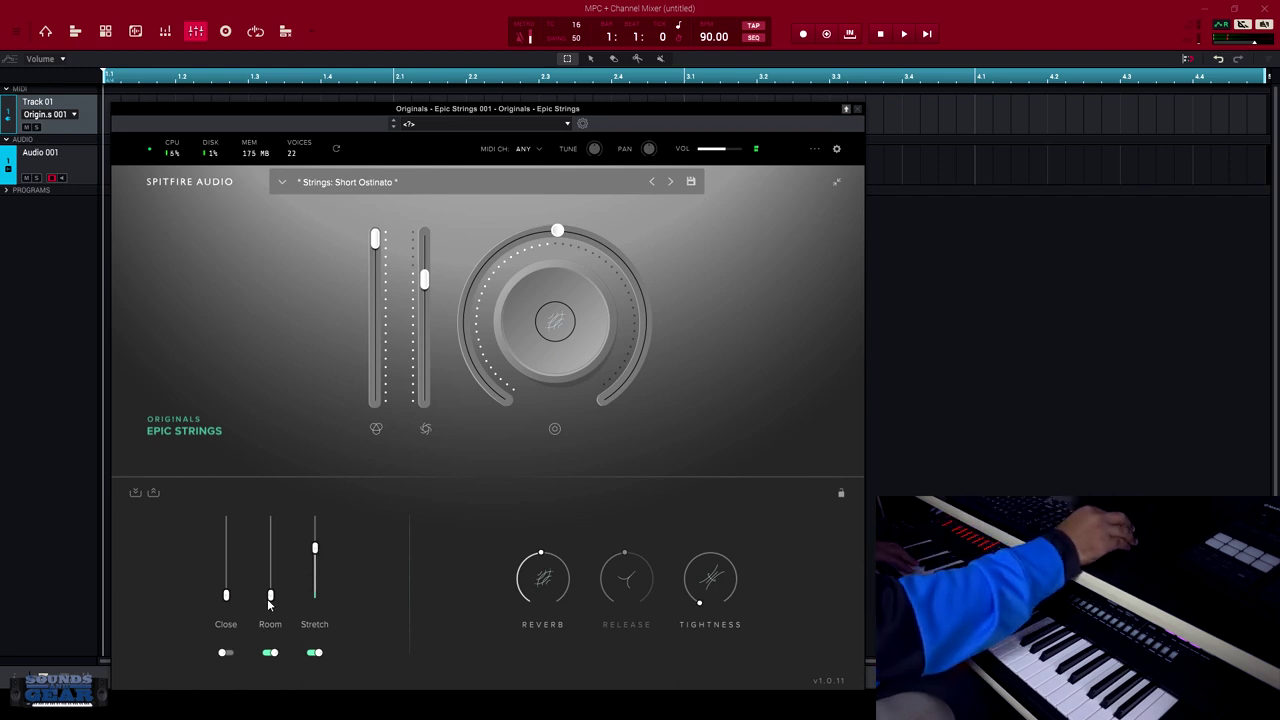
pyautogui.moveTo(271, 600); pyautogui.dragTo(272, 595)
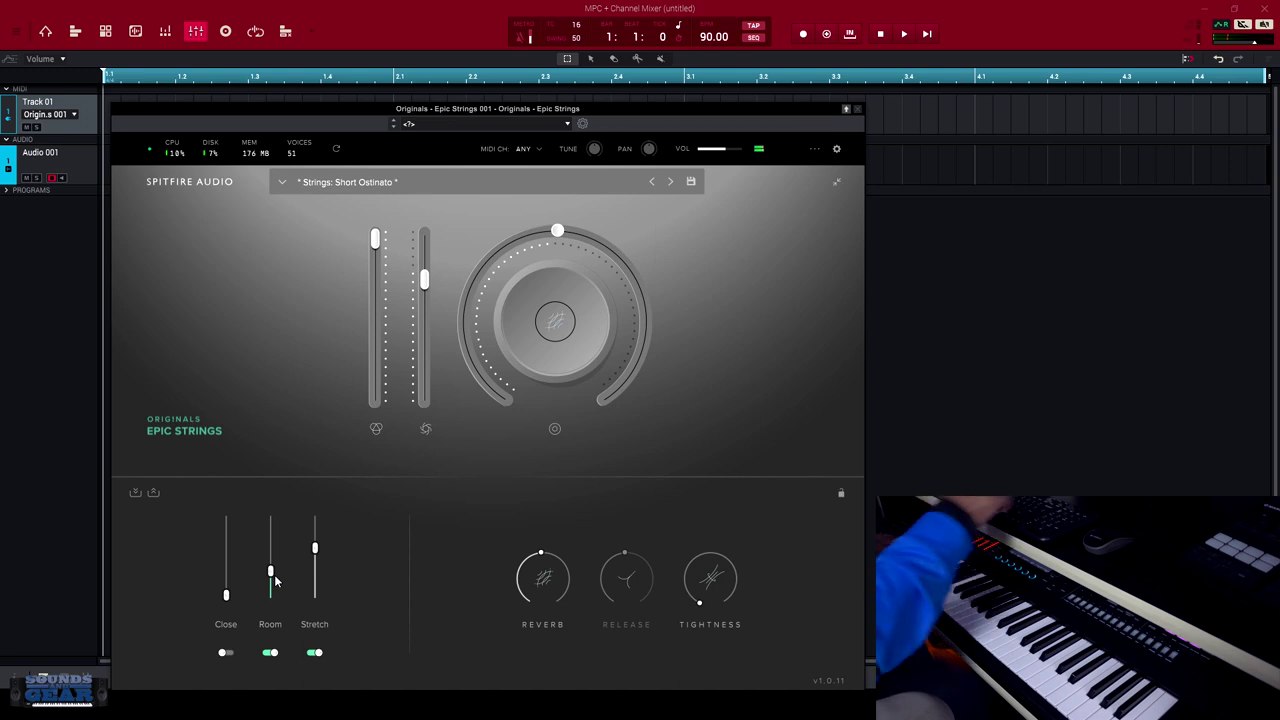
pyautogui.moveTo(226, 595); pyautogui.dragTo(227, 552)
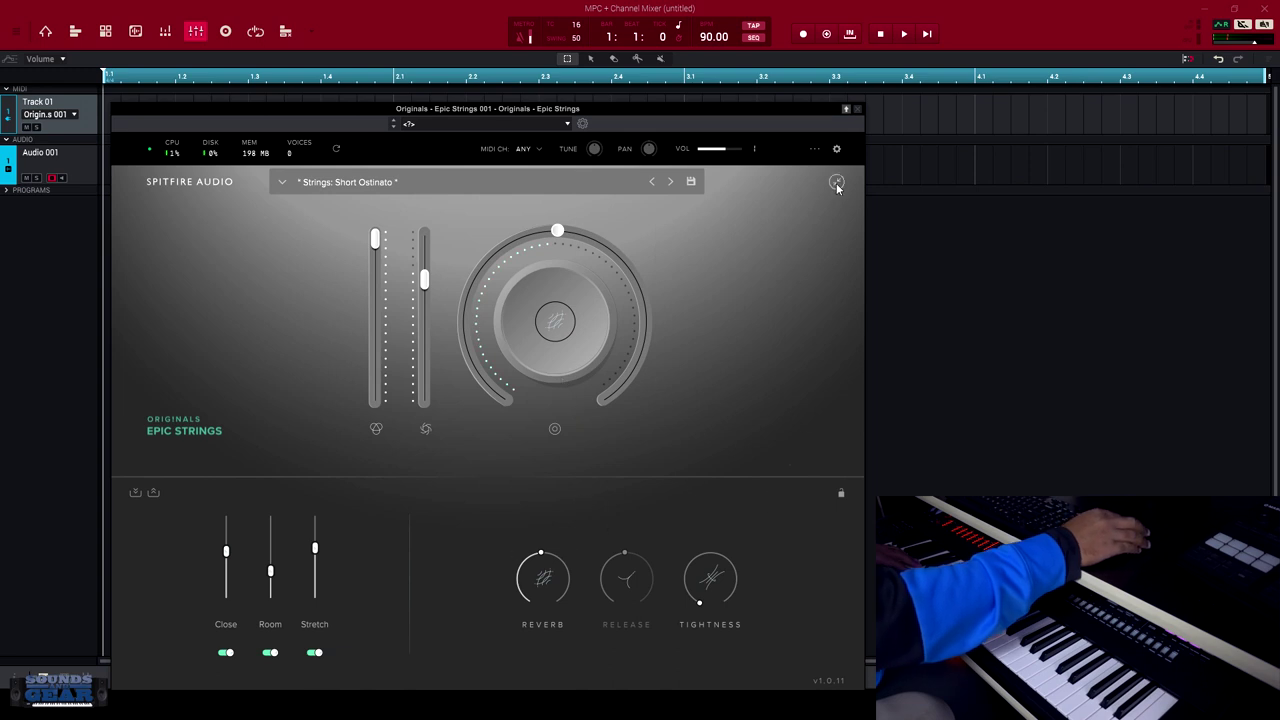
pyautogui.click(836, 183)
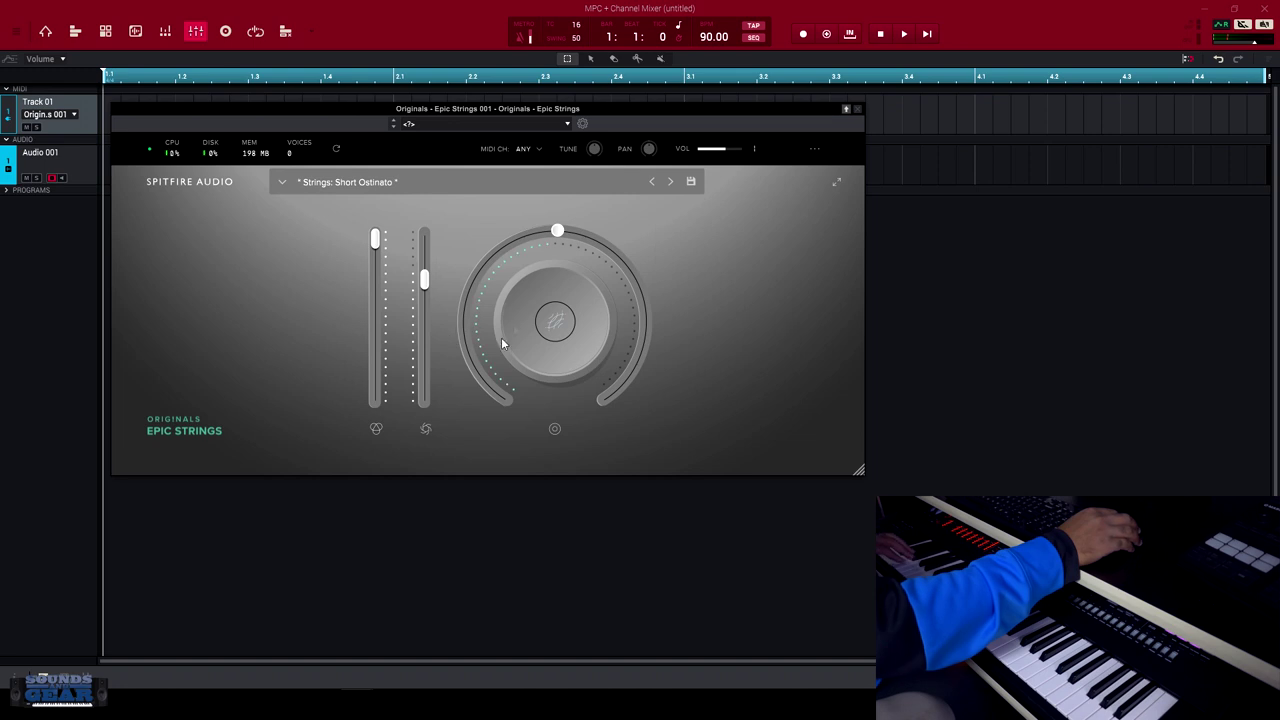
# Load Strings: Pizzicato from the preset browser and advance to the following preset.
pyautogui.click(283, 183)
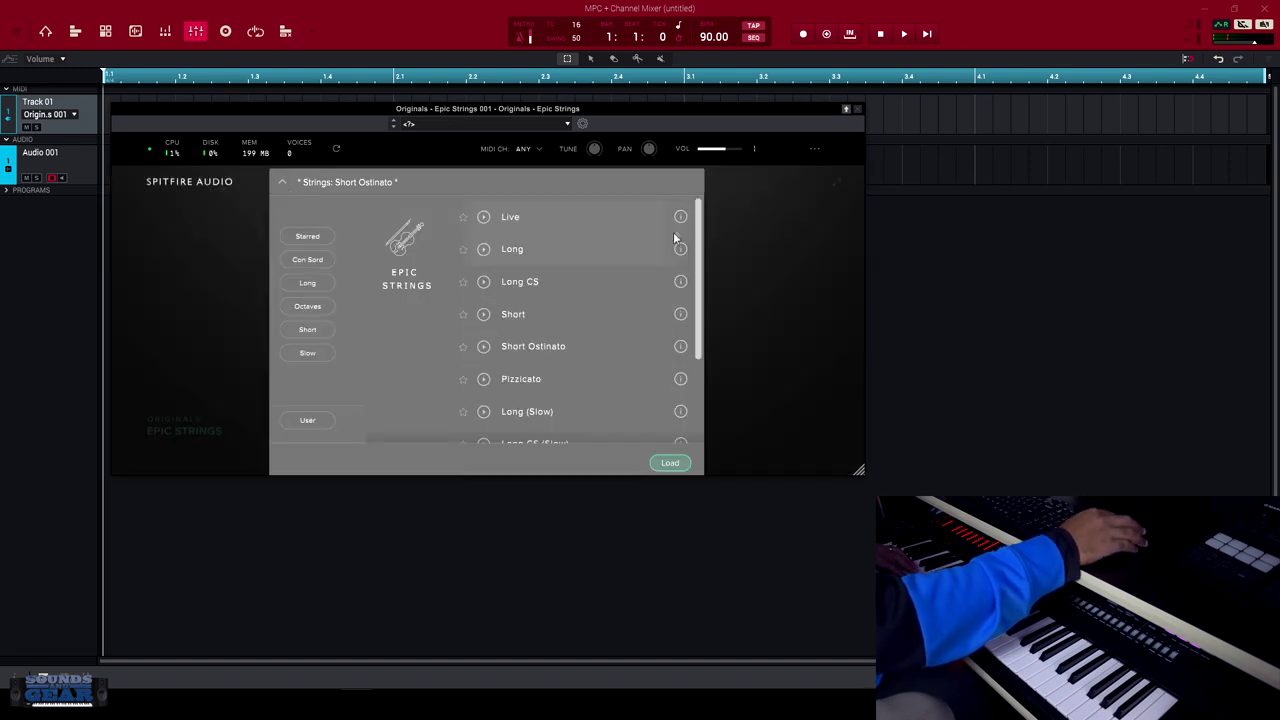
pyautogui.moveTo(700, 235); pyautogui.dragTo(703, 312)
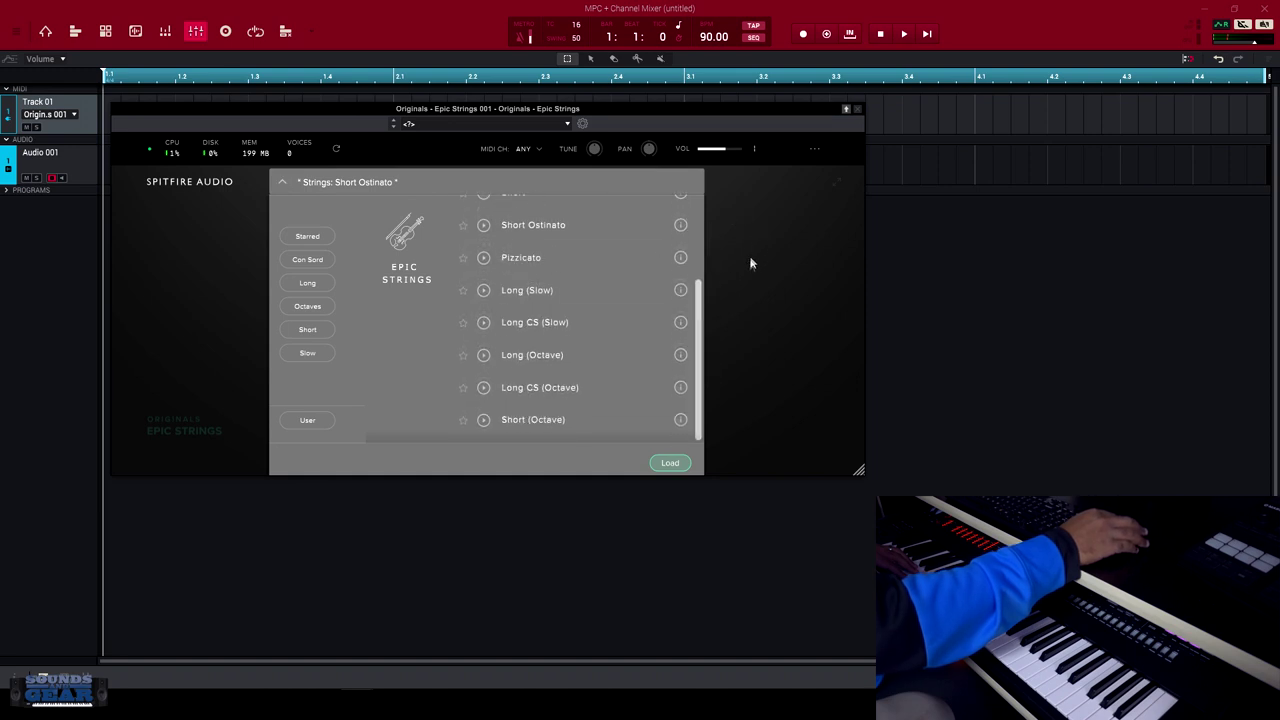
pyautogui.click(737, 323)
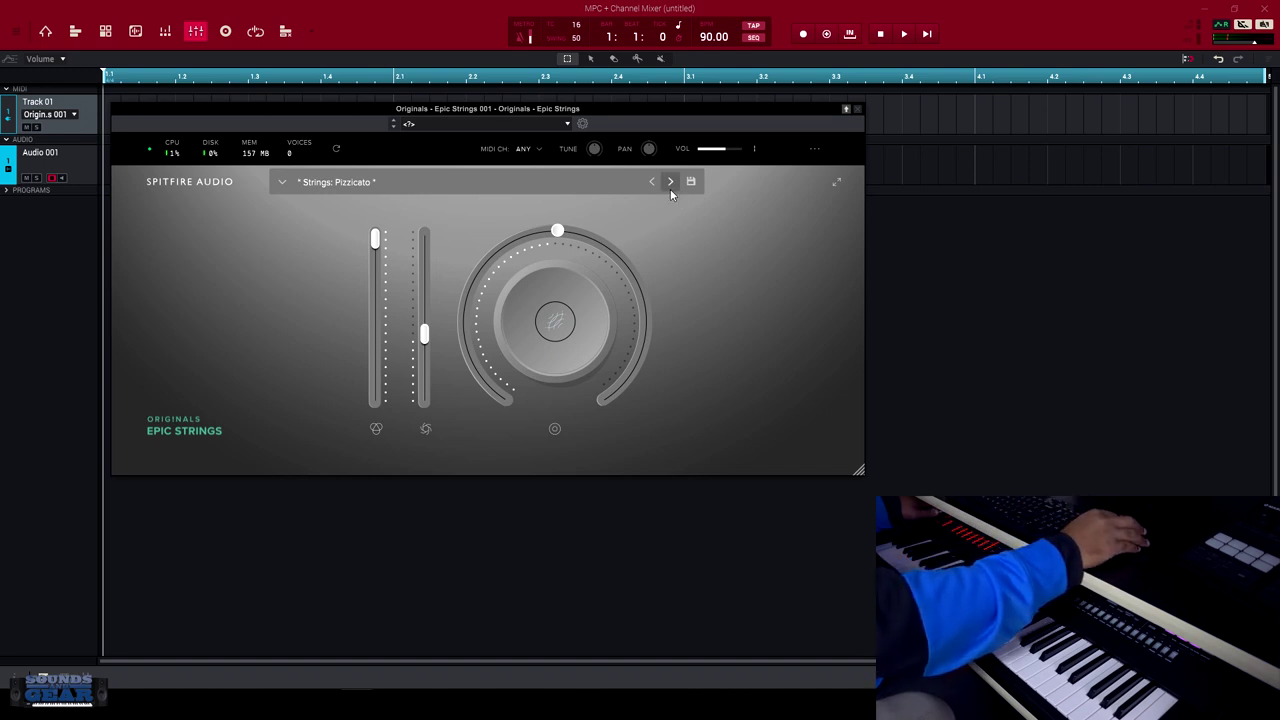
pyautogui.click(670, 184)
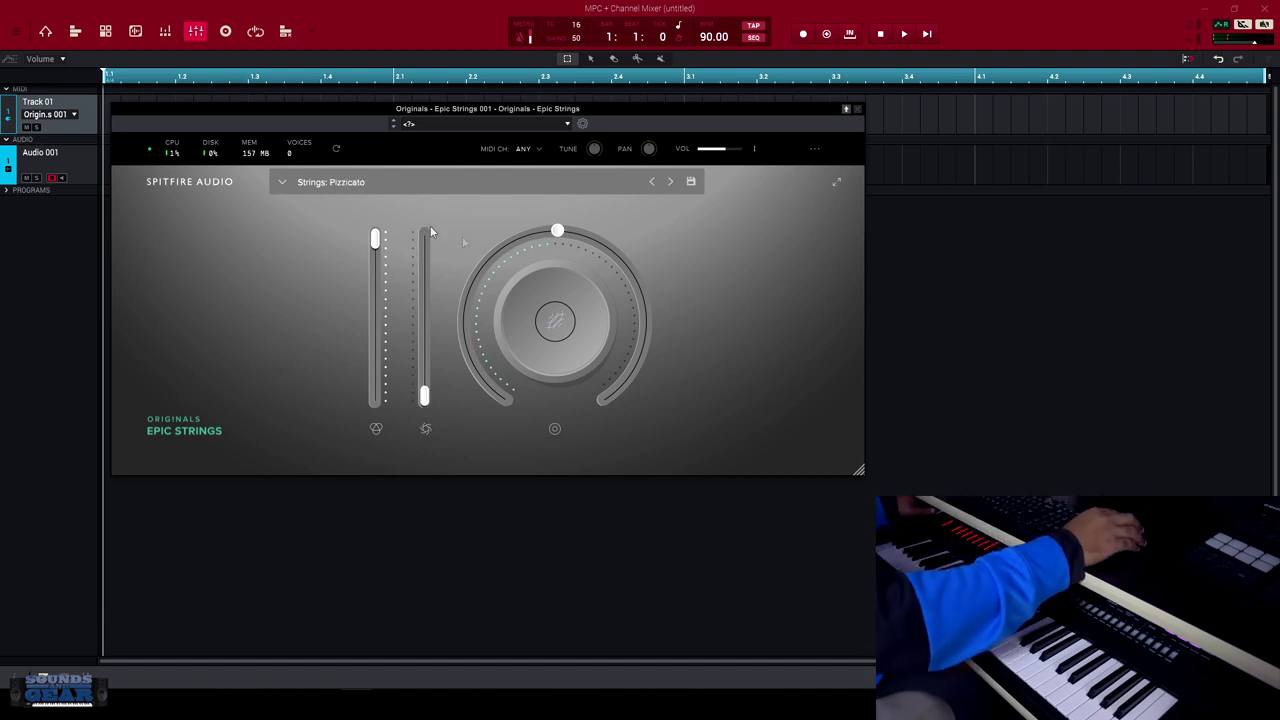
# Load the Long (Octave) preset from the preset browser list.
pyautogui.click(282, 182)
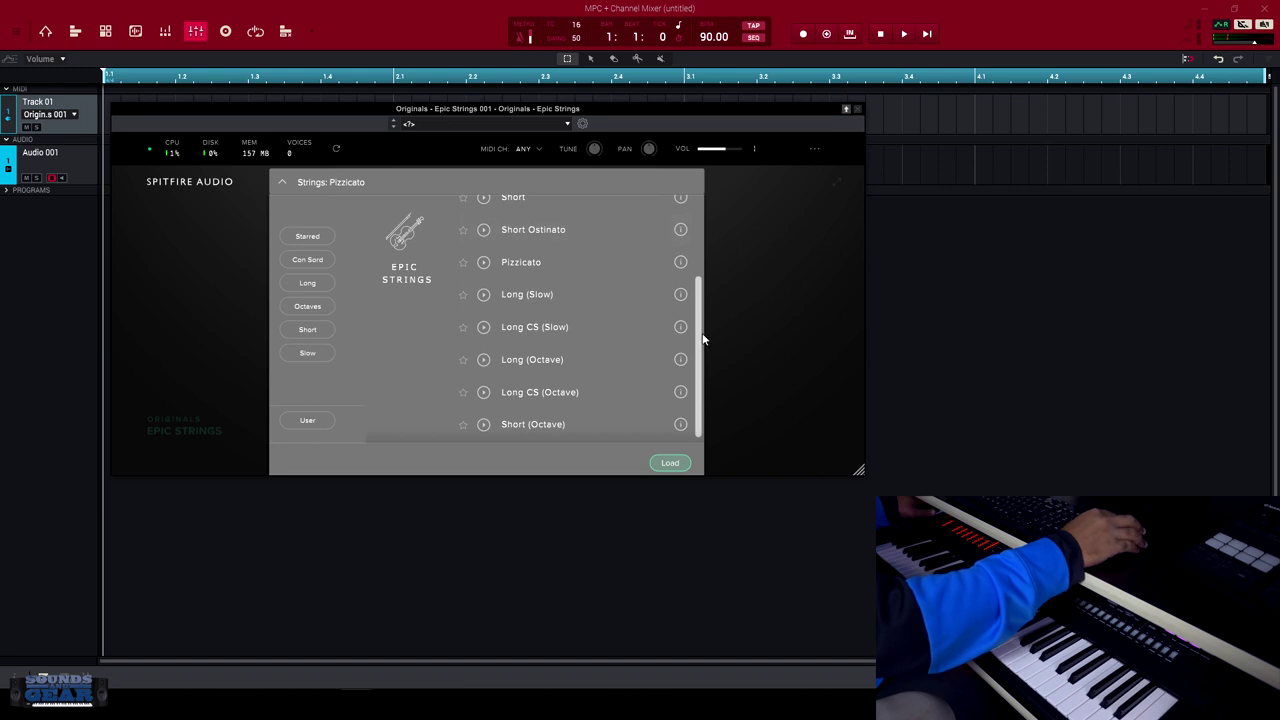
pyautogui.moveTo(703, 340)
pyautogui.mouseDown()
pyautogui.moveTo(704, 266)
pyautogui.moveTo(713, 368)
pyautogui.mouseUp()
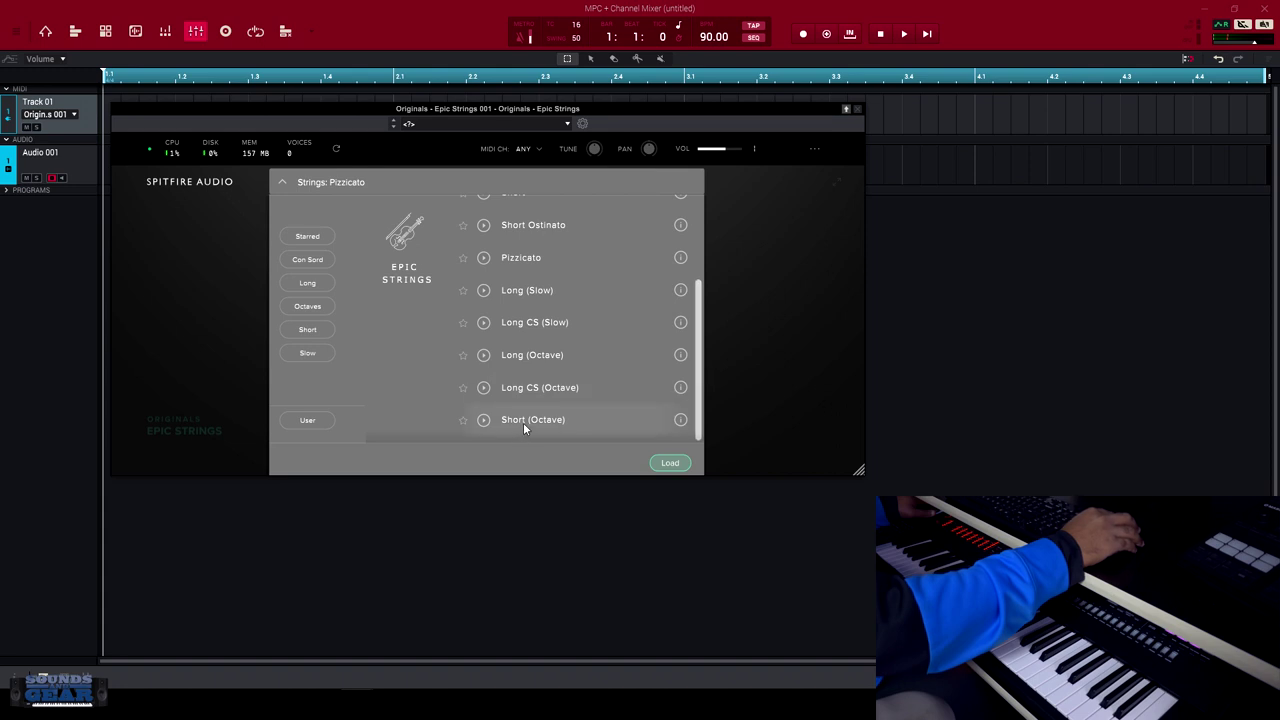
pyautogui.doubleClick(540, 357)
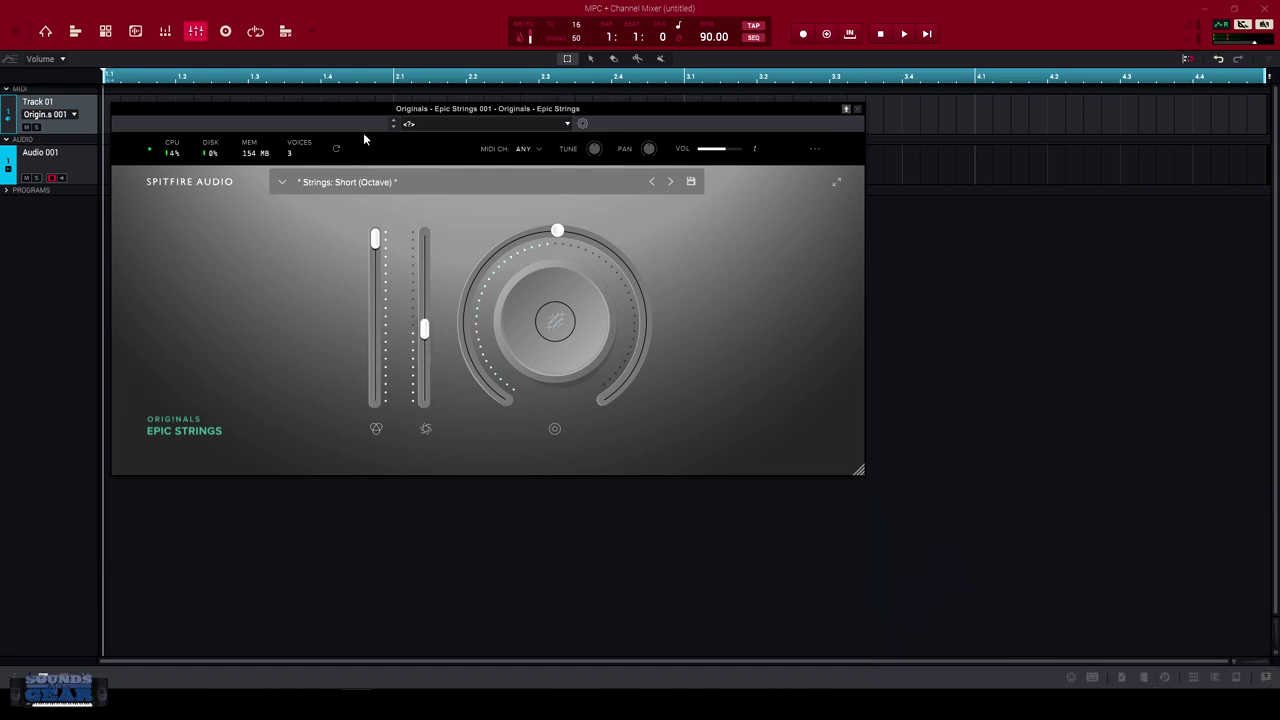
# Raise the plugin window, expand the mic panel, and save Help text on in Interface settings.
pyautogui.moveTo(335, 110); pyautogui.dragTo(333, 77)
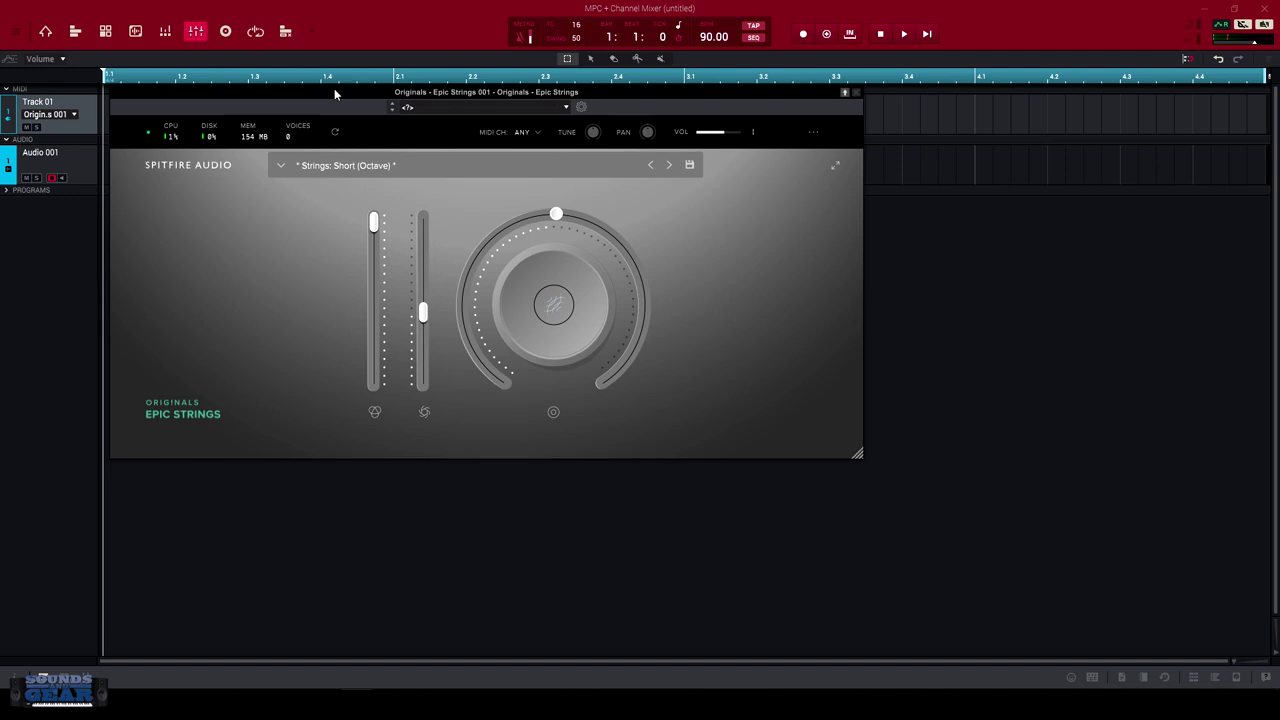
pyautogui.click(835, 148)
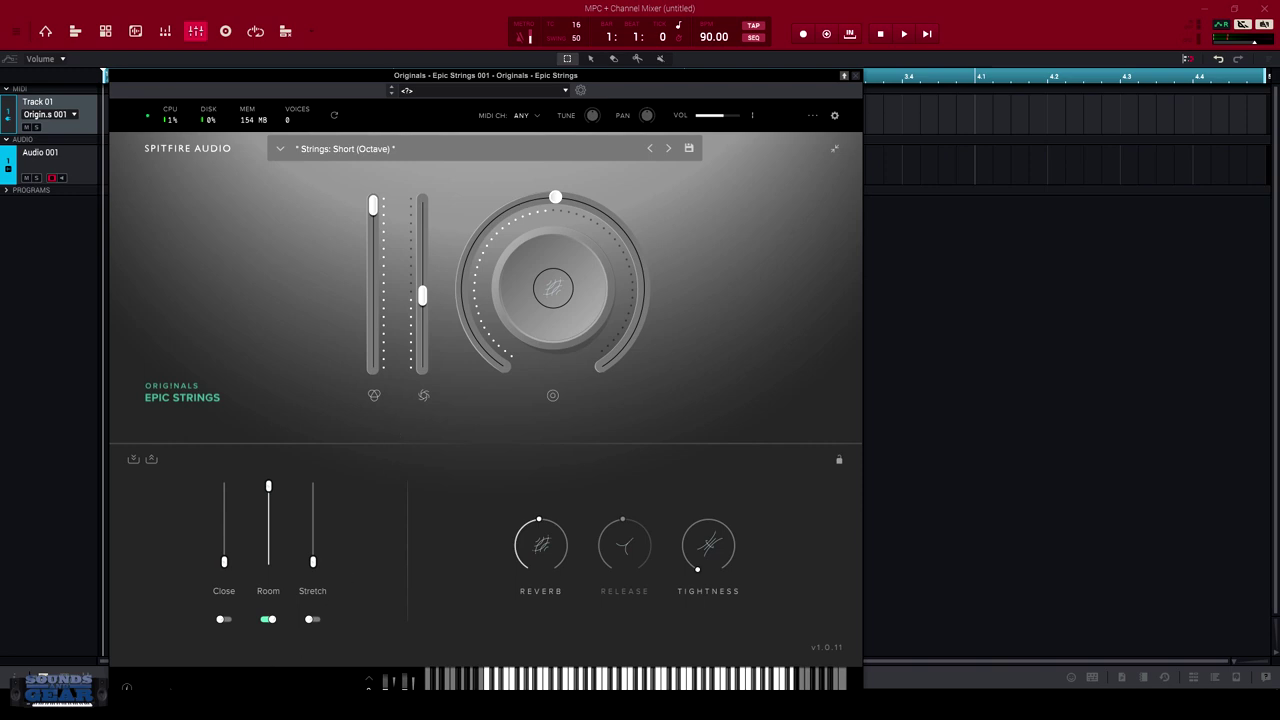
pyautogui.click(834, 118)
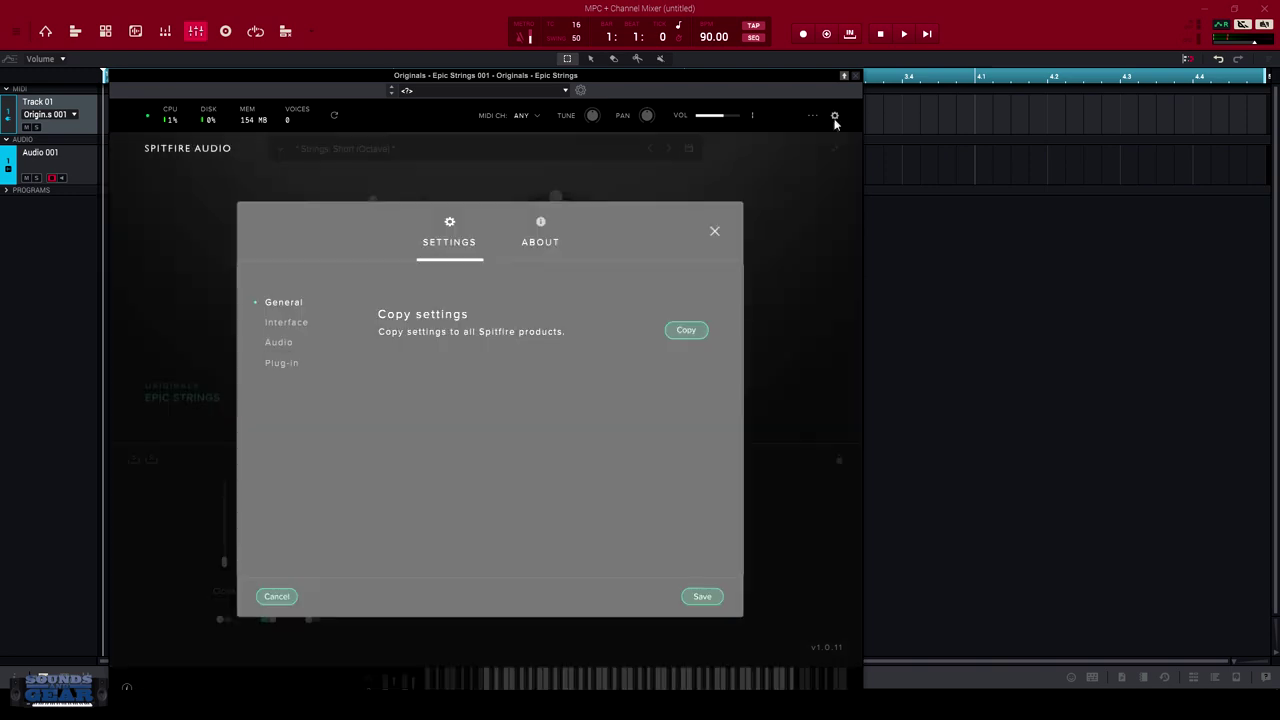
pyautogui.click(297, 326)
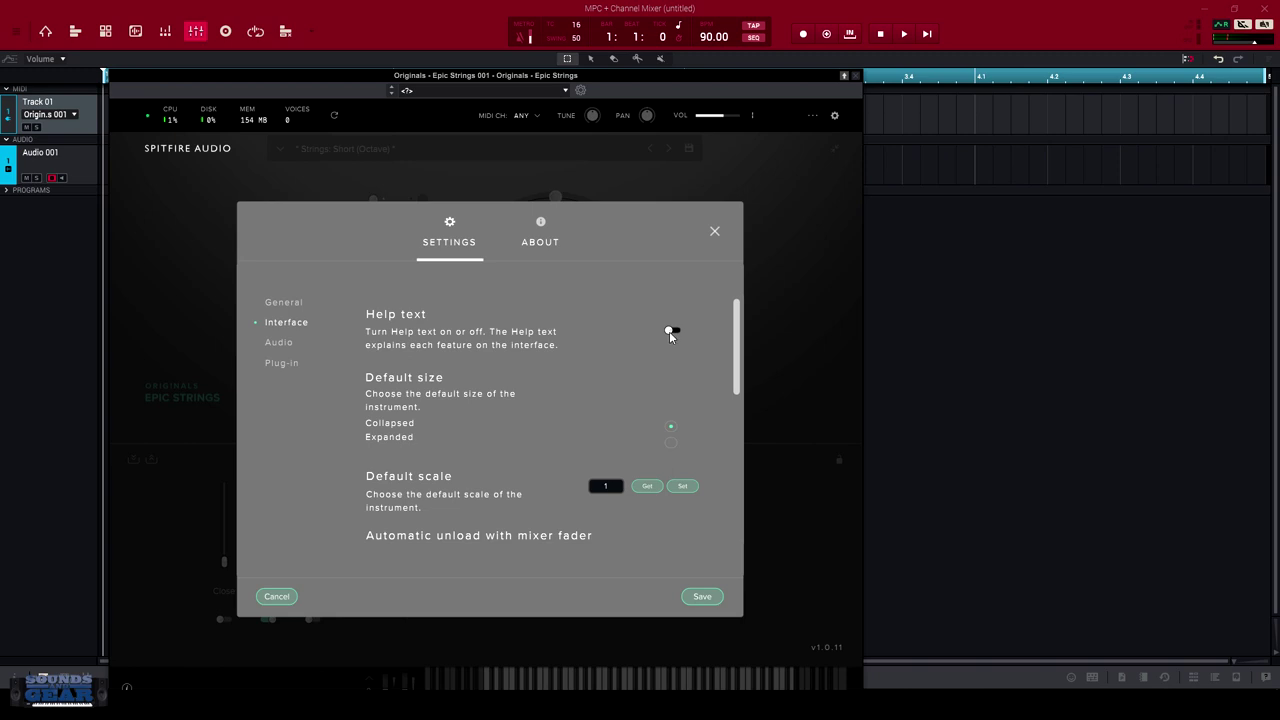
pyautogui.click(704, 597)
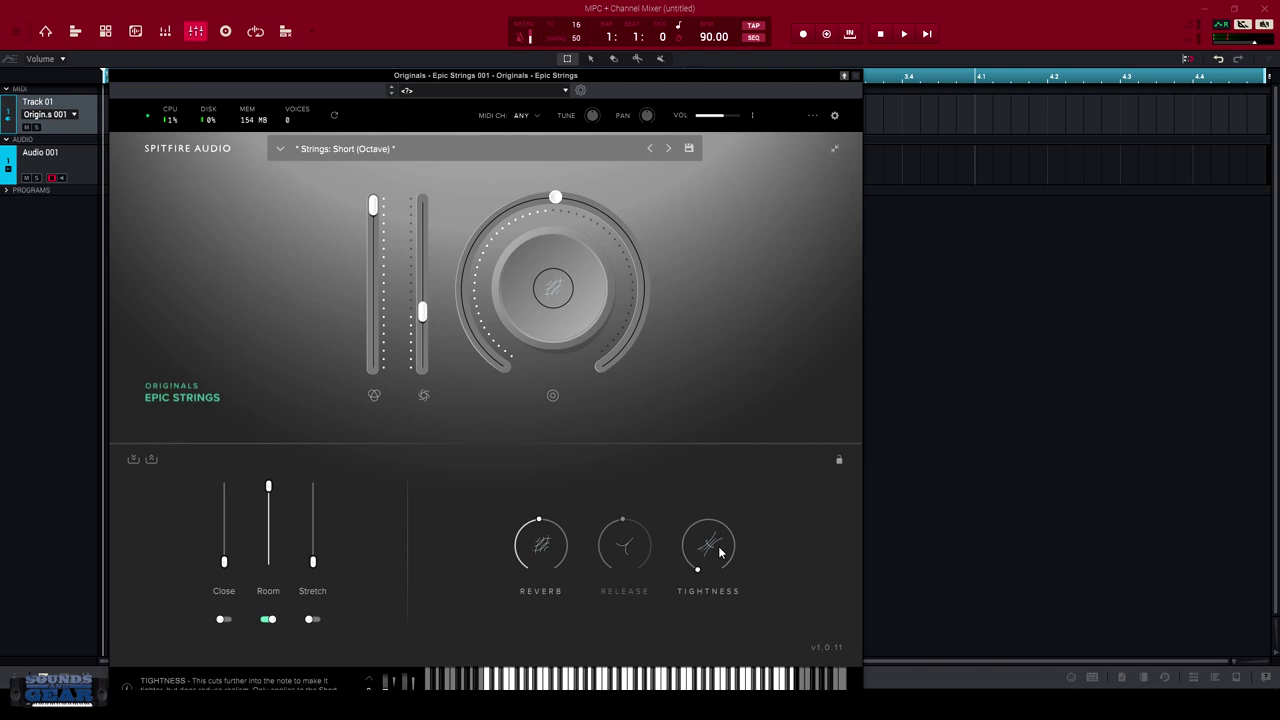
# Collapse the mic mix and effects panel using the top-right icon.
pyautogui.click(834, 149)
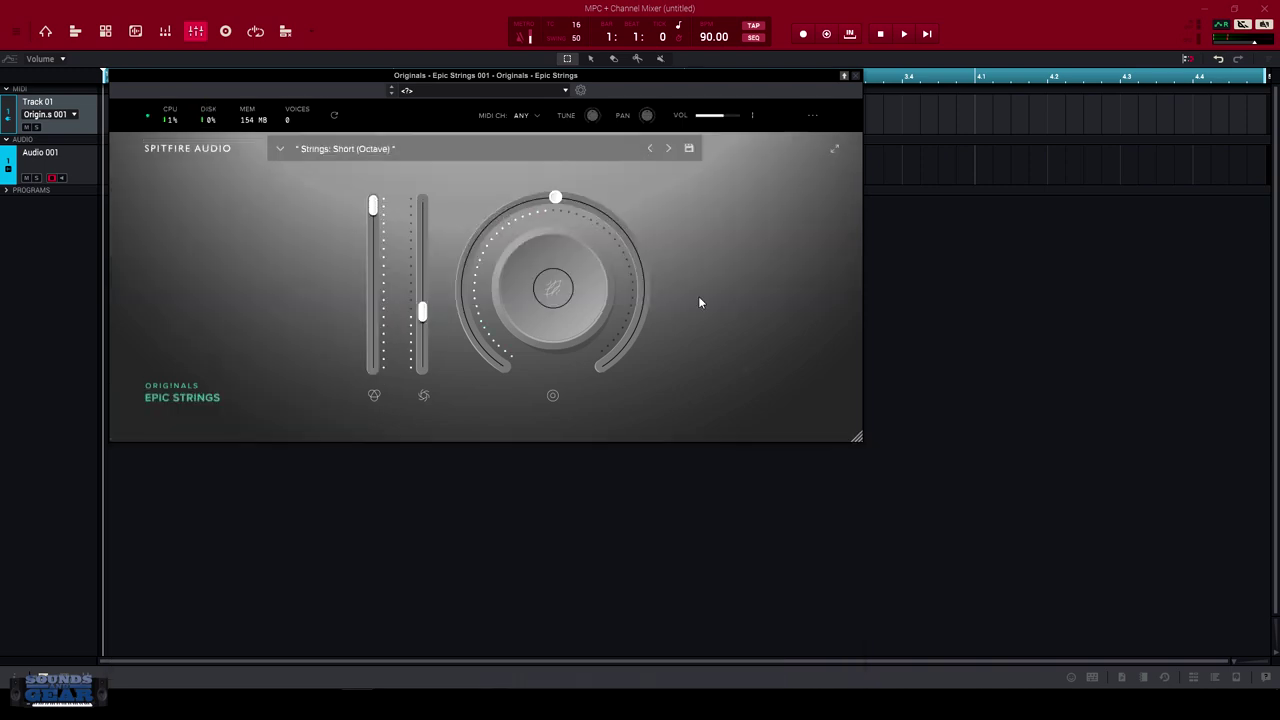